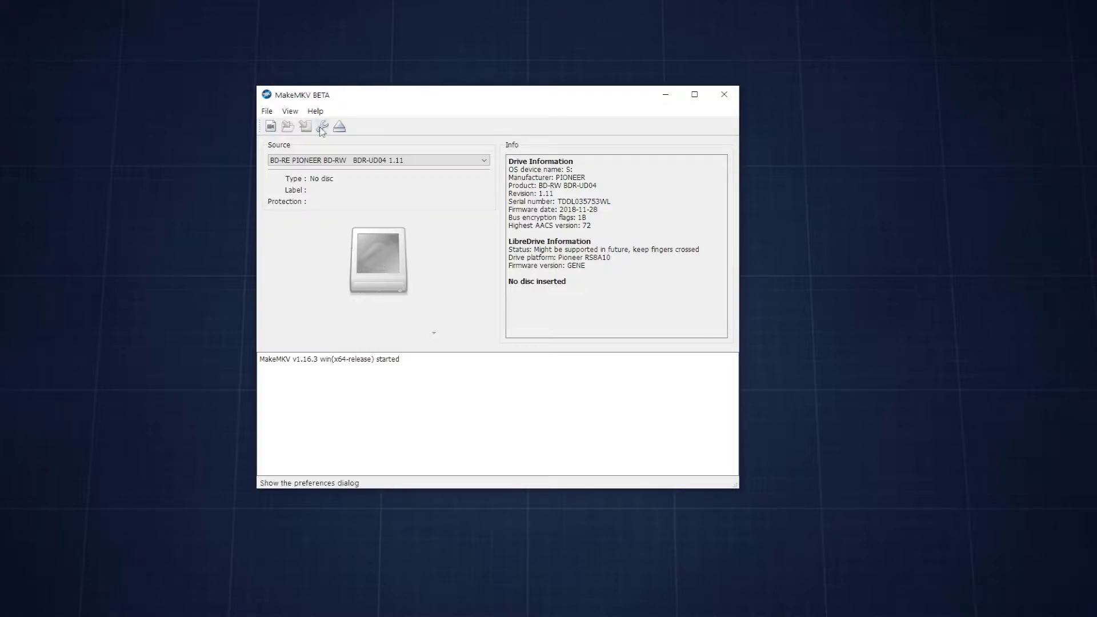
# - Choose the Pioneer BD-RE drive as the source and close its tray to load the disc
pyautogui.click(329, 158)
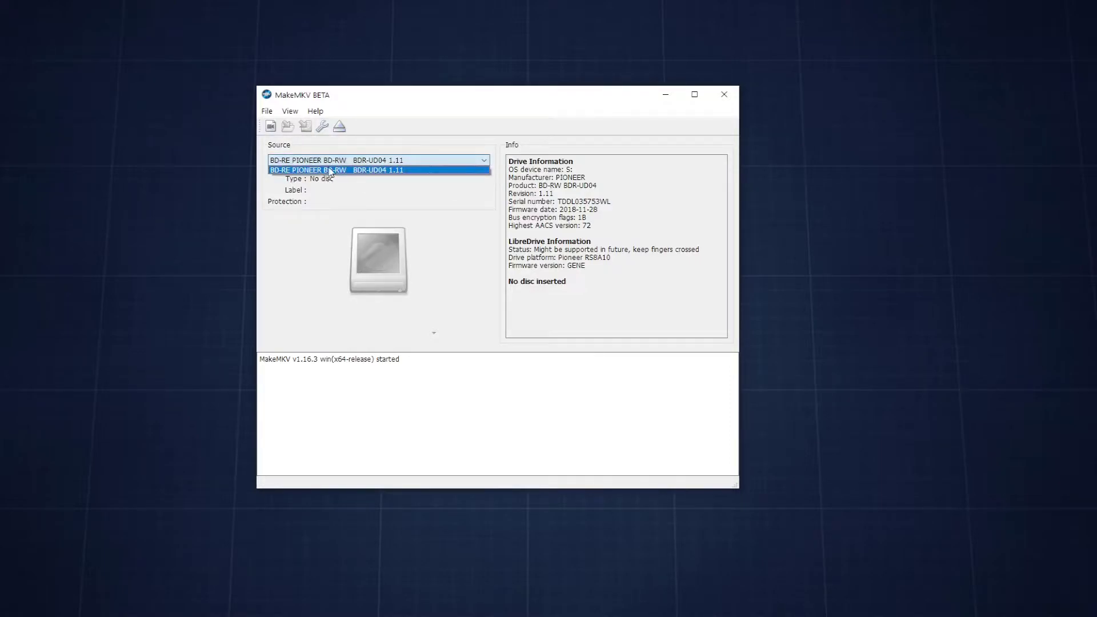
pyautogui.click(336, 171)
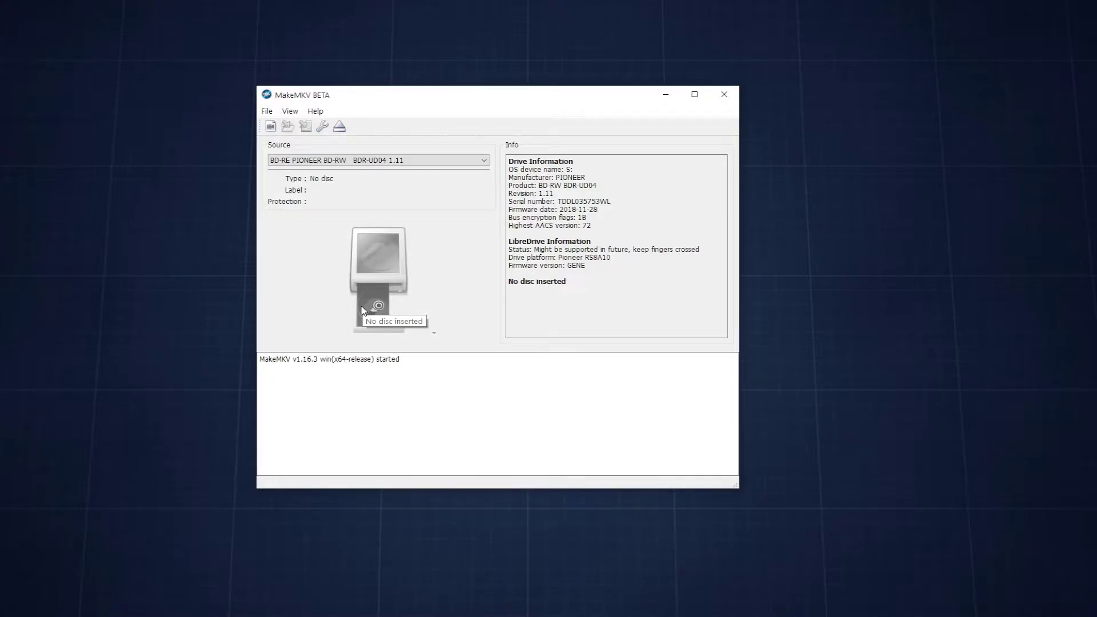
pyautogui.click(361, 310)
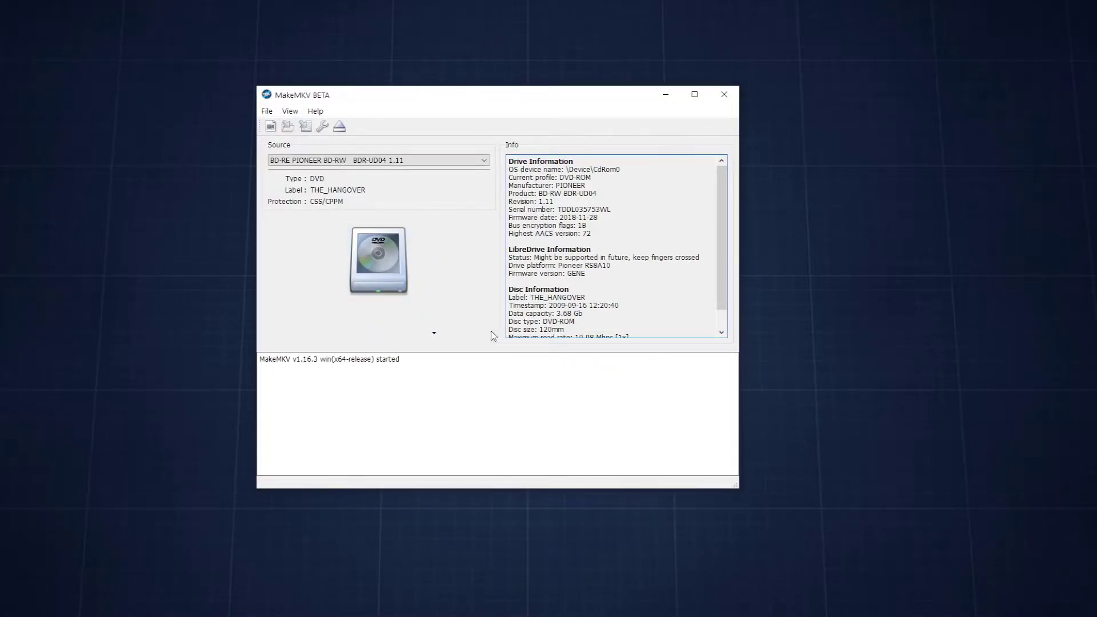
# - Examine the file commands and the General preferences, leaving the preferences without saving
pyautogui.click(266, 111)
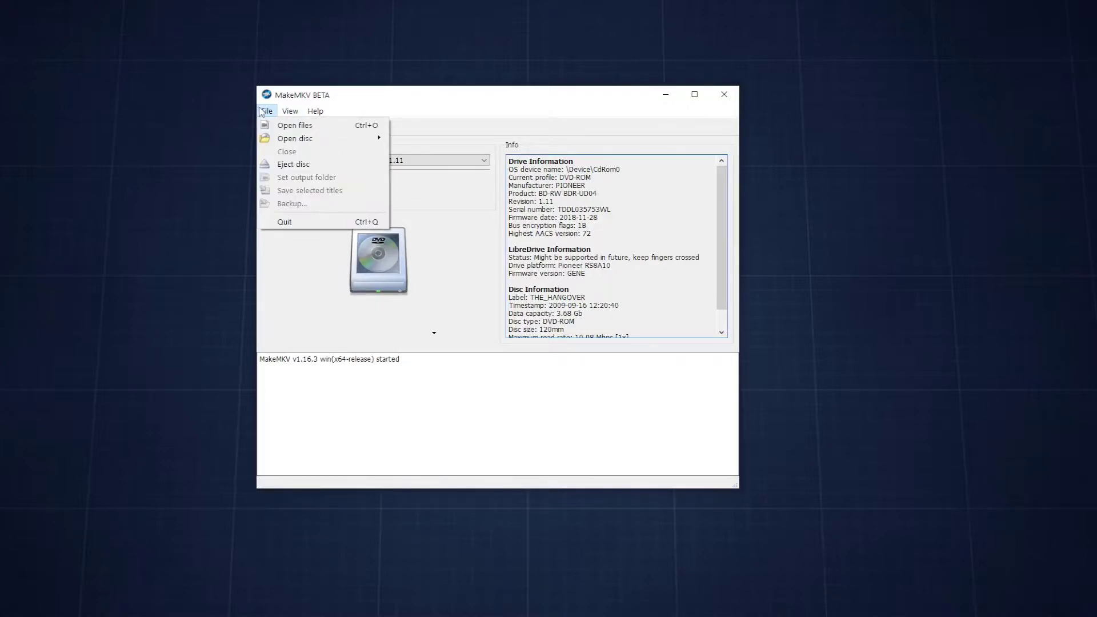
pyautogui.moveTo(277, 141)
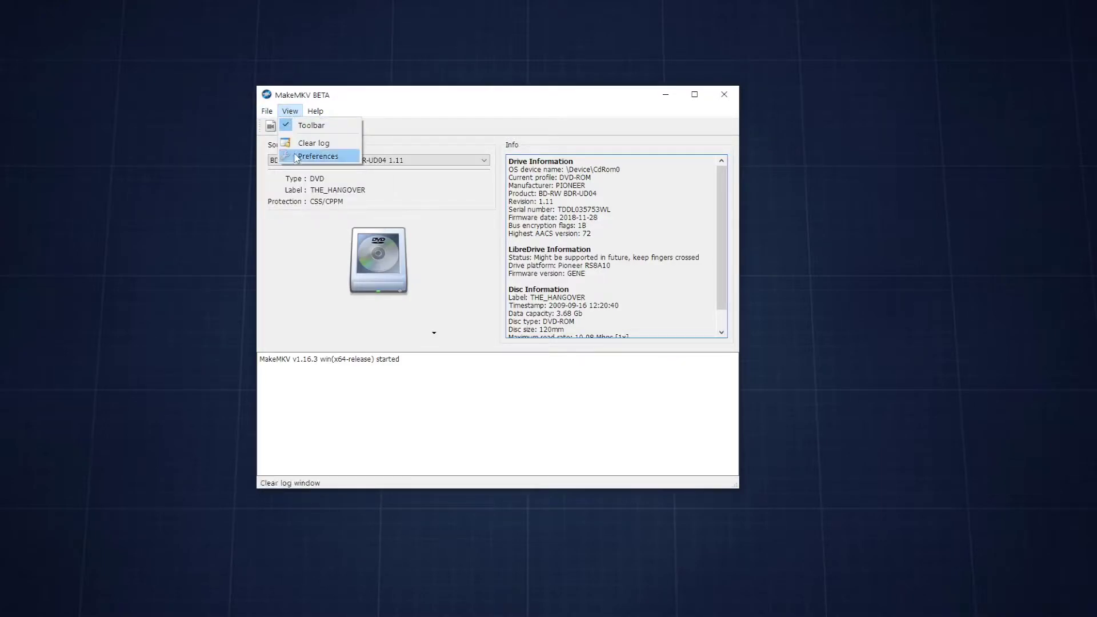
pyautogui.click(303, 156)
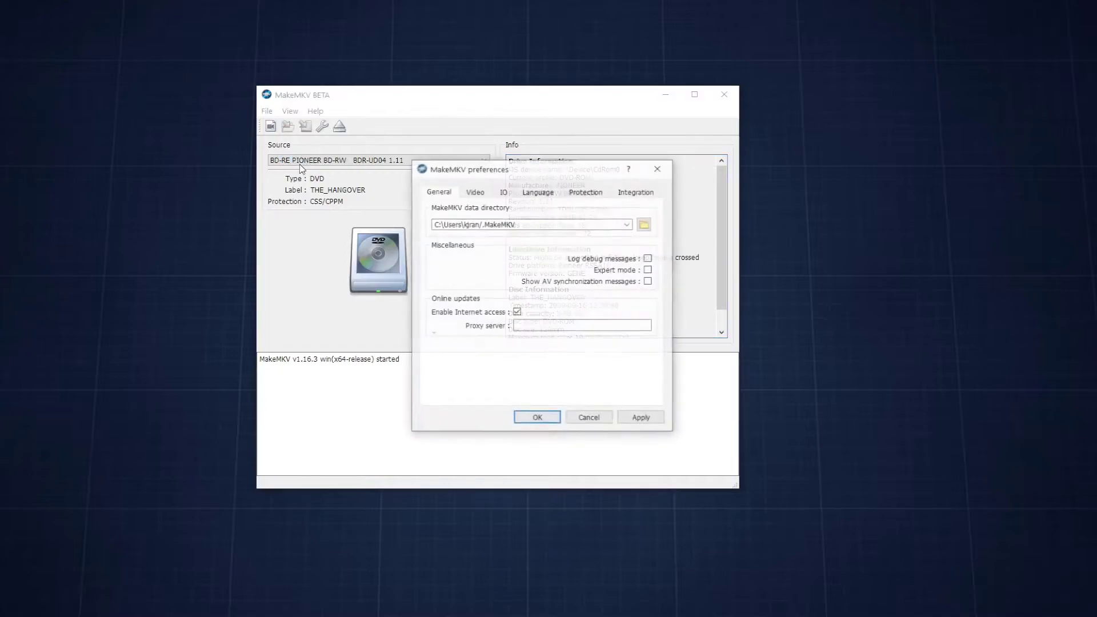
pyautogui.moveTo(474, 165); pyautogui.dragTo(534, 166)
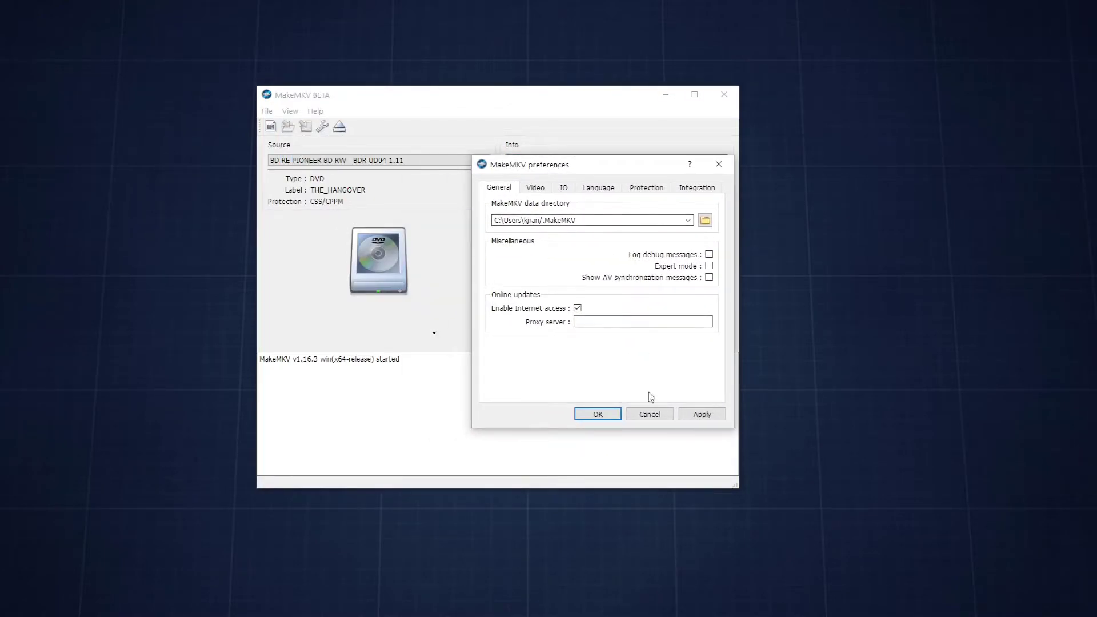
pyautogui.click(650, 414)
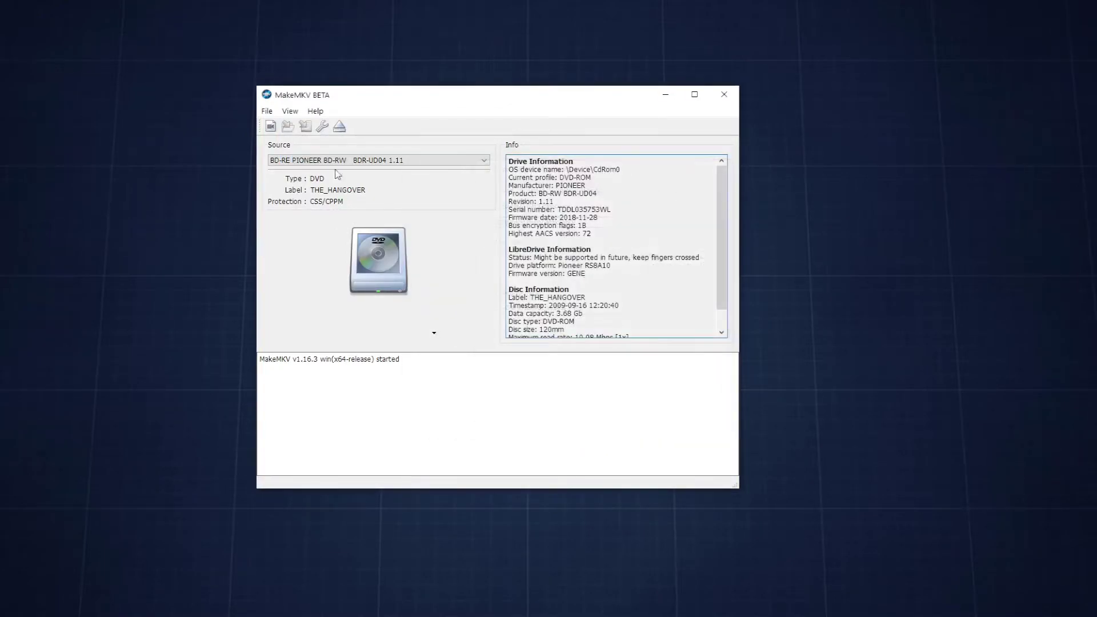
# - Try the Custom default destination in the Video preferences and switch it back to Auto
pyautogui.click(322, 127)
pyautogui.click(653, 180)
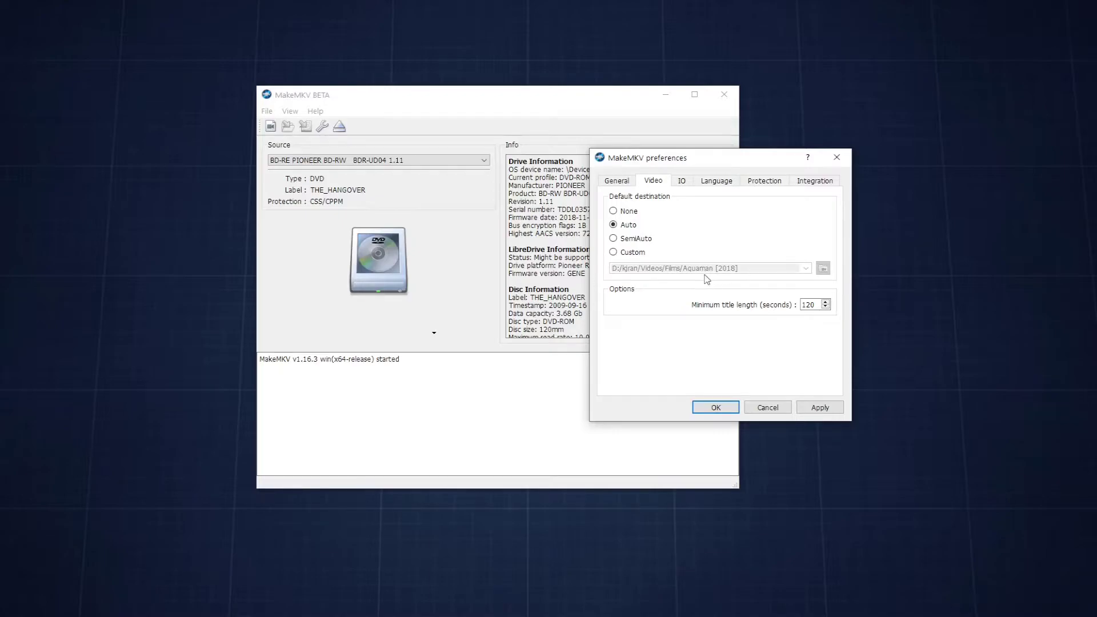
pyautogui.click(613, 254)
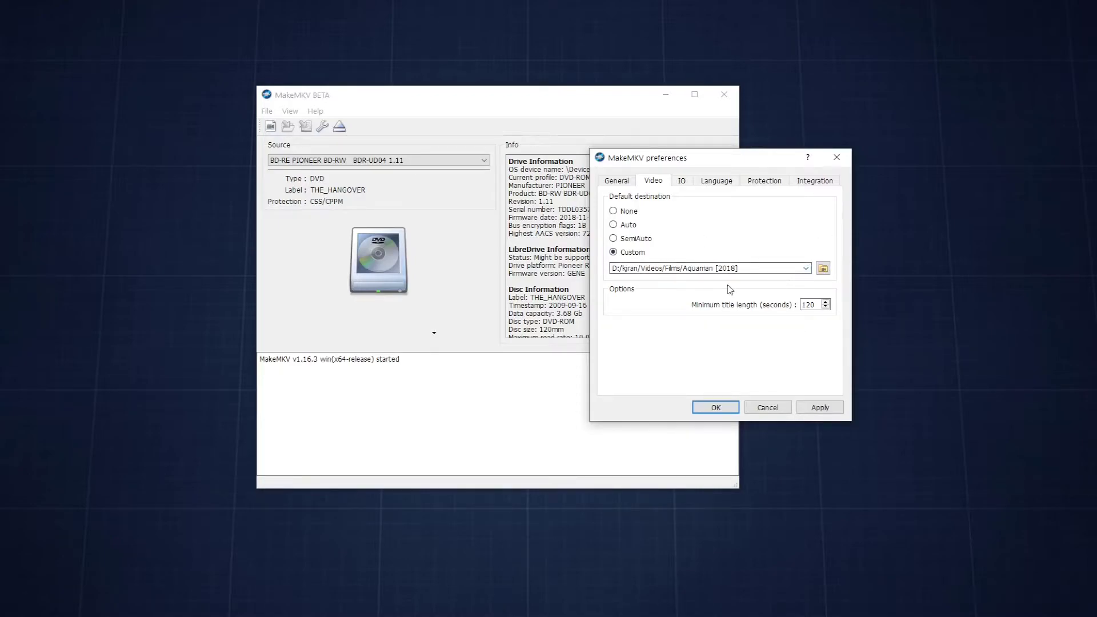
pyautogui.click(614, 225)
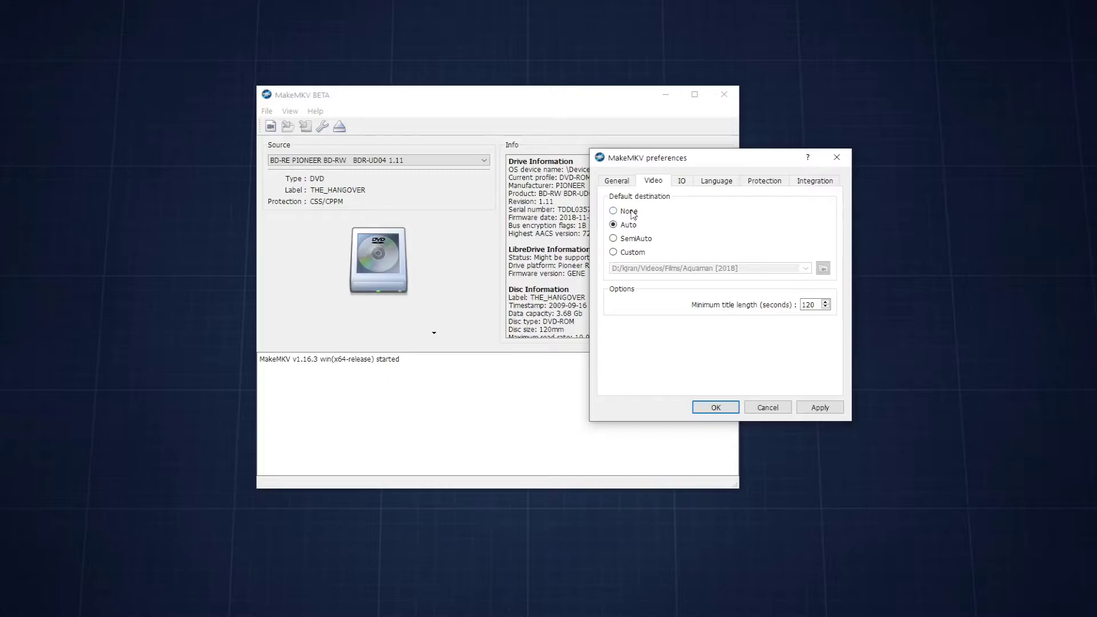
# - Examine the read retry, preferred language and interface language options in the preferences, and close the dialog
pyautogui.click(683, 184)
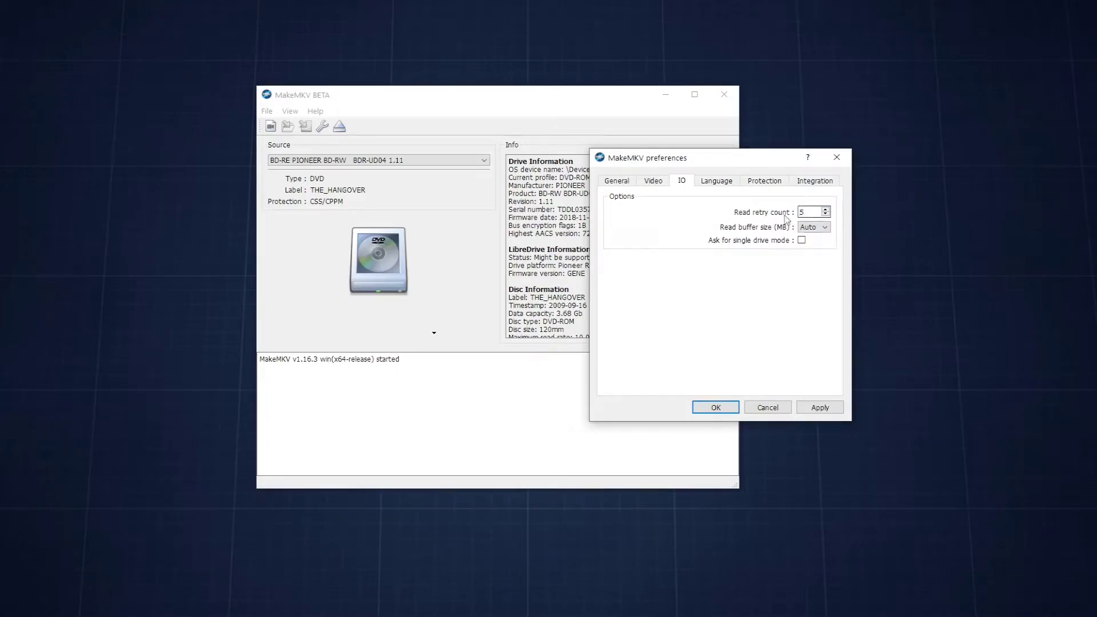
pyautogui.click(806, 213)
pyautogui.click(712, 183)
pyautogui.click(743, 227)
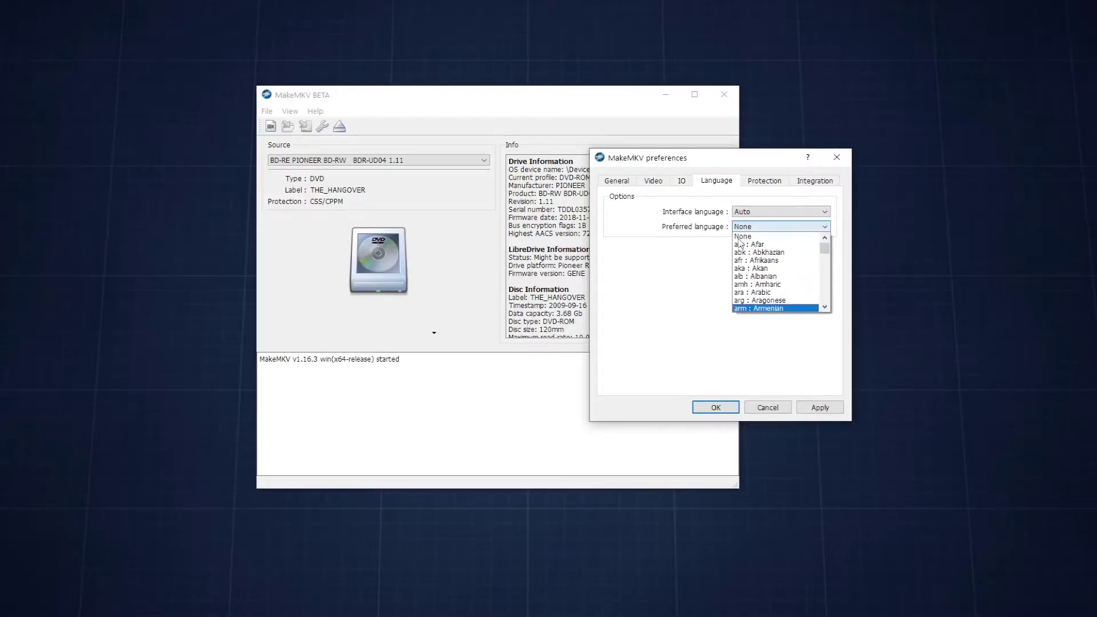
pyautogui.click(753, 212)
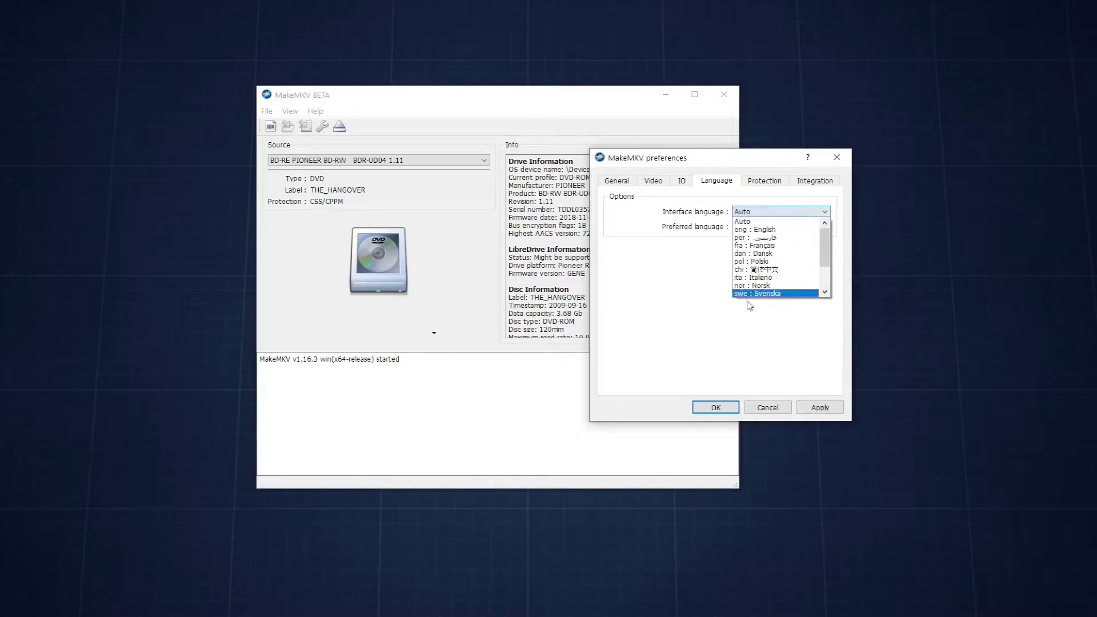
pyautogui.click(663, 294)
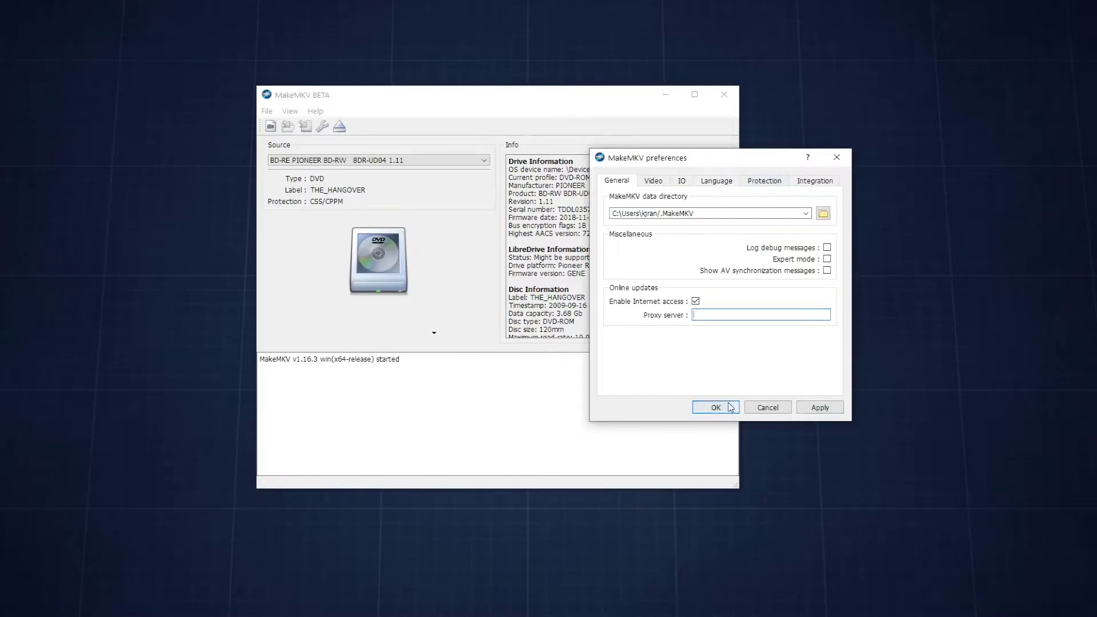
pyautogui.click(731, 407)
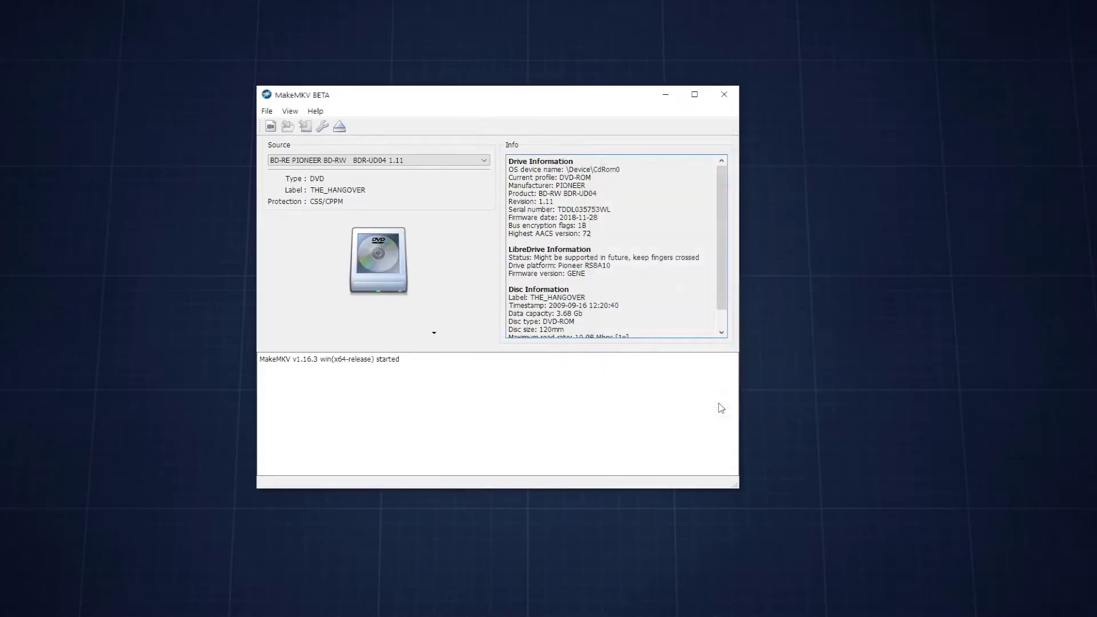
# - Open the loaded THE_HANGOVER DVD so its titles are scanned
pyautogui.click(381, 271)
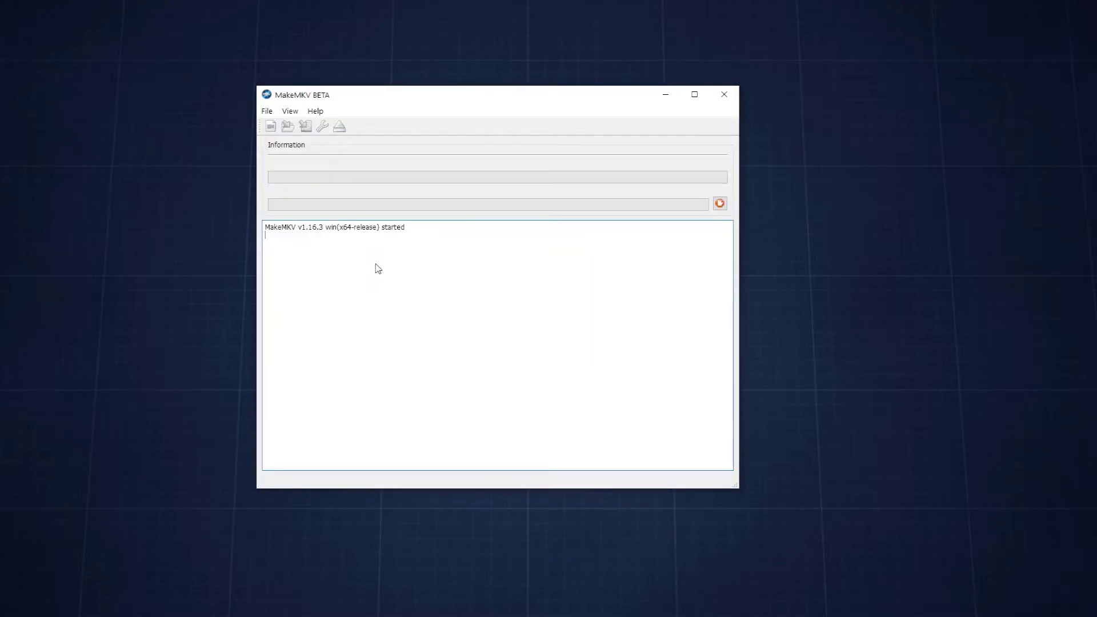
pyautogui.moveTo(443, 97); pyautogui.dragTo(413, 93)
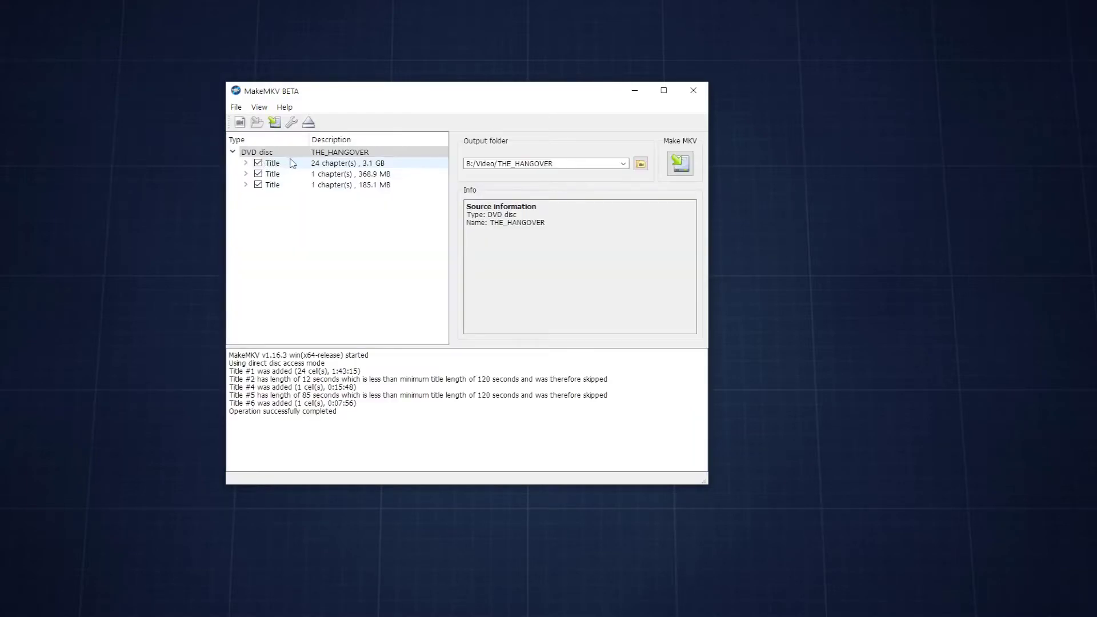
# - Expand the 185.1 MB title and exclude its Danish, Finnish, Norwegian and Swedish subtitles
pyautogui.click(246, 185)
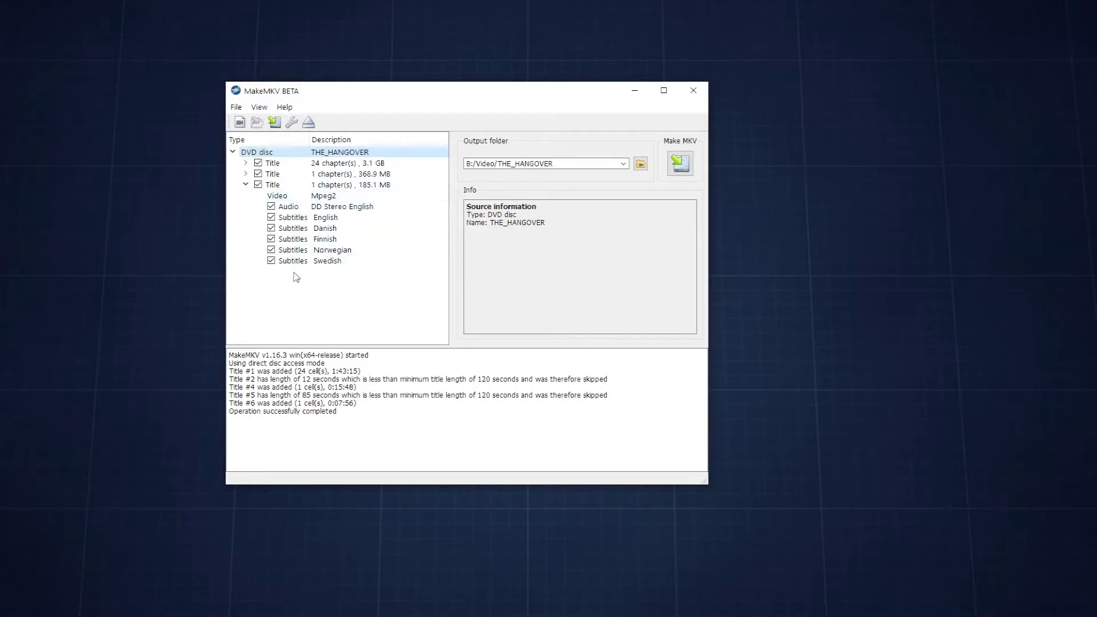
pyautogui.click(271, 239)
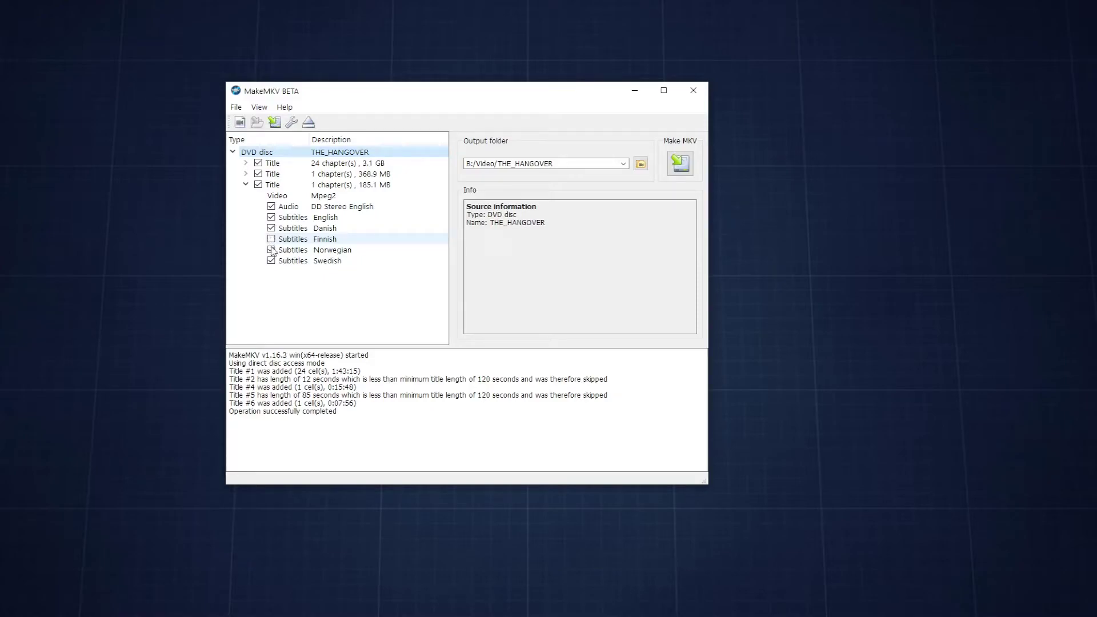
pyautogui.click(271, 250)
pyautogui.click(272, 261)
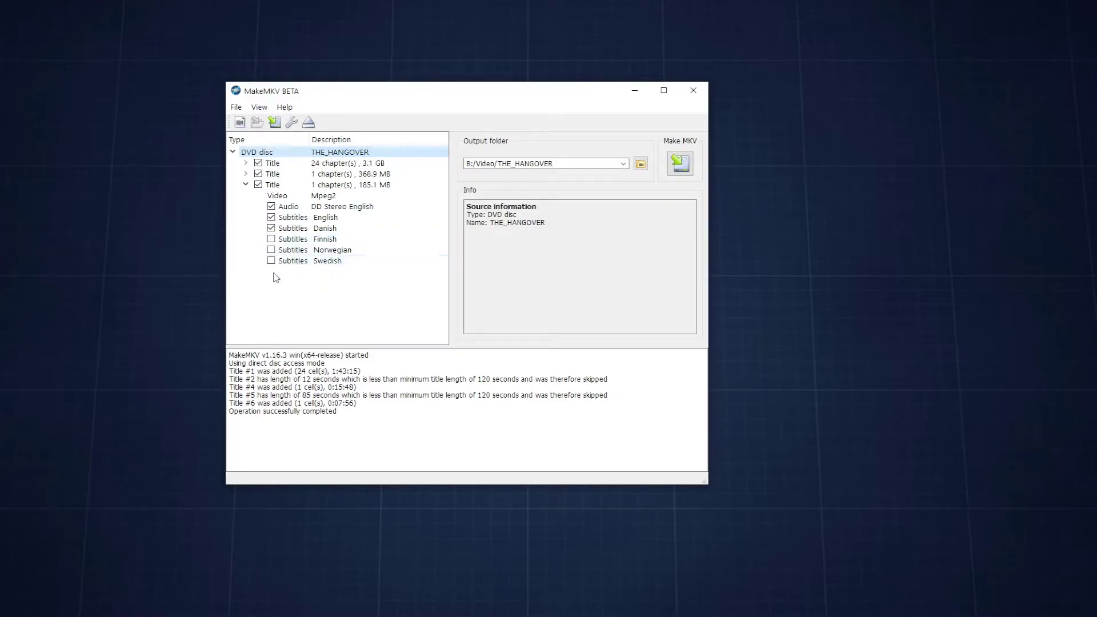
pyautogui.click(271, 228)
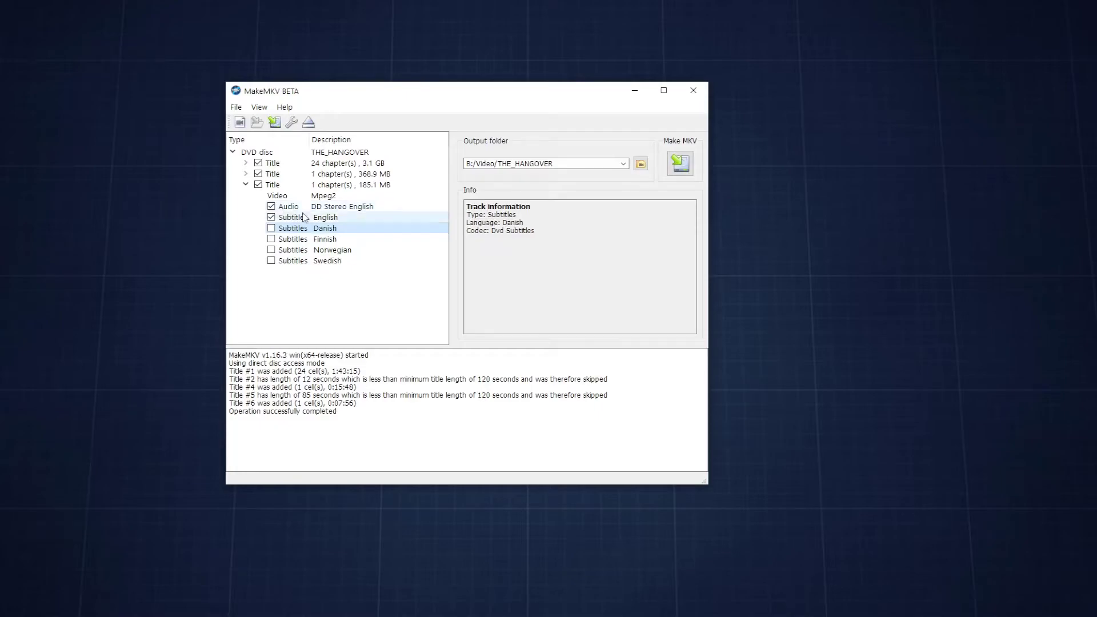
# - Expand the 368.9 MB title, unselect all titles on the disc and select them all again
pyautogui.click(245, 174)
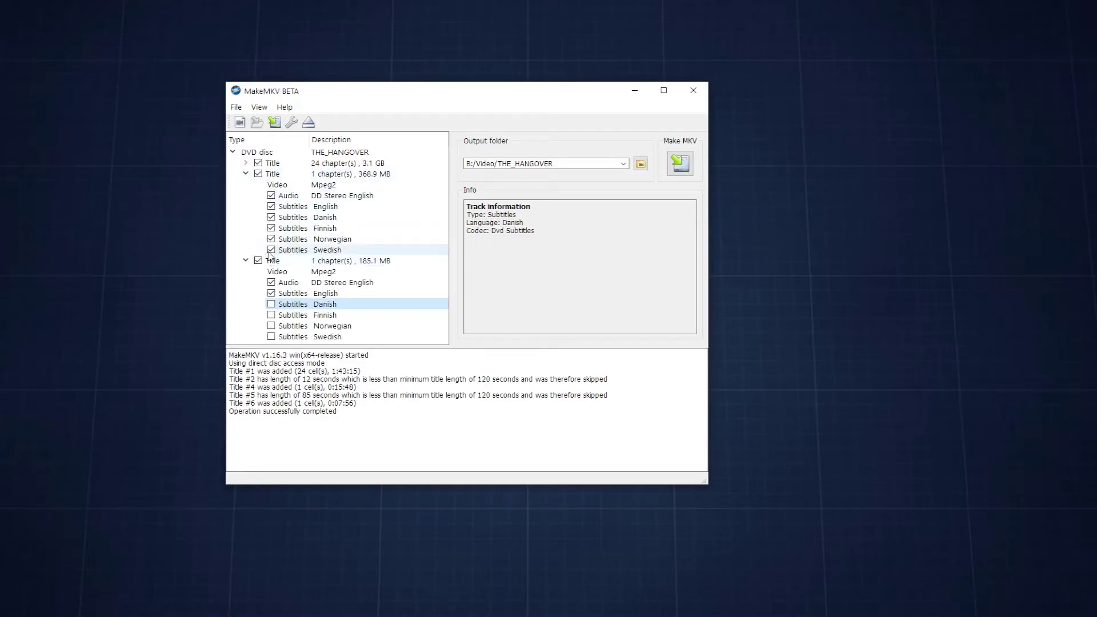
pyautogui.click(269, 174)
pyautogui.rightClick(266, 173)
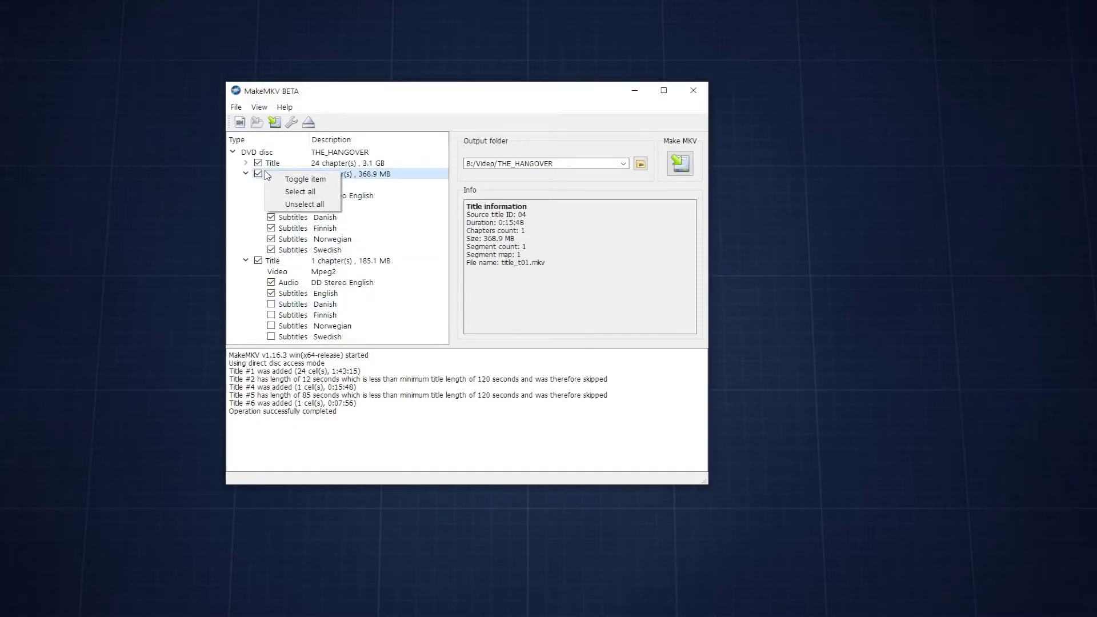
pyautogui.click(289, 206)
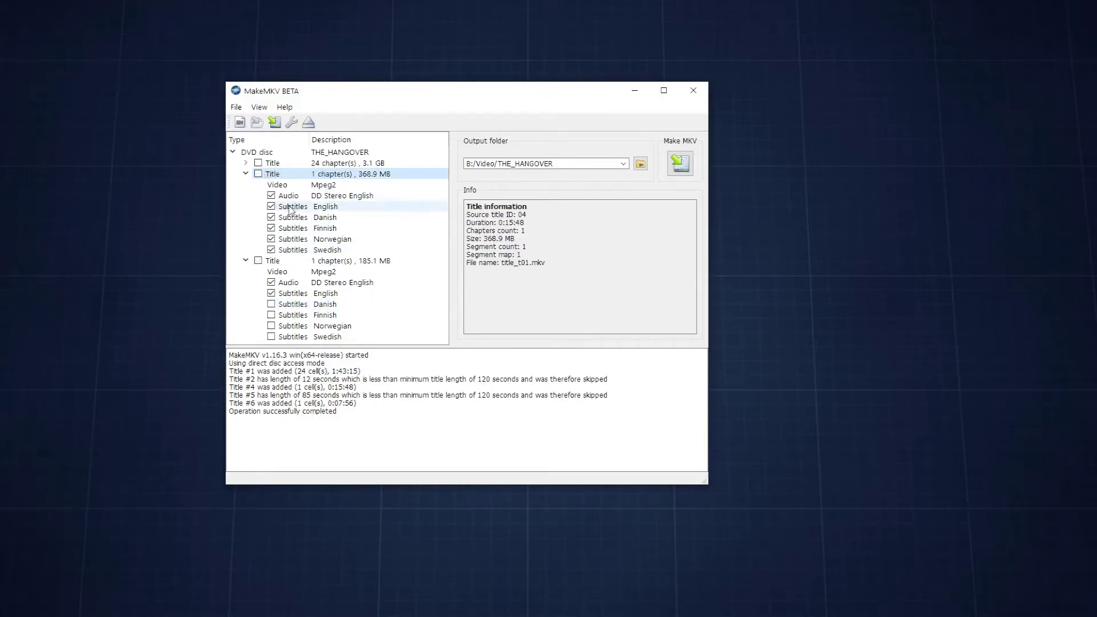
pyautogui.rightClick(272, 179)
pyautogui.click(290, 196)
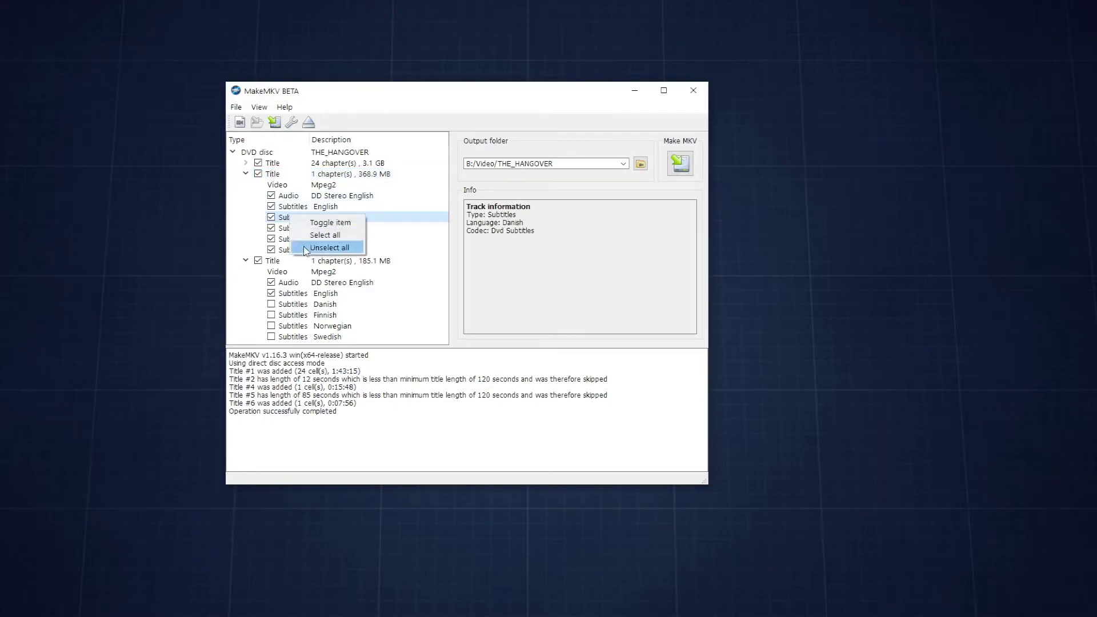
# - Unselect all audio and subtitle tracks of the 368.9 MB title and collapse the expanded titles
pyautogui.click(329, 247)
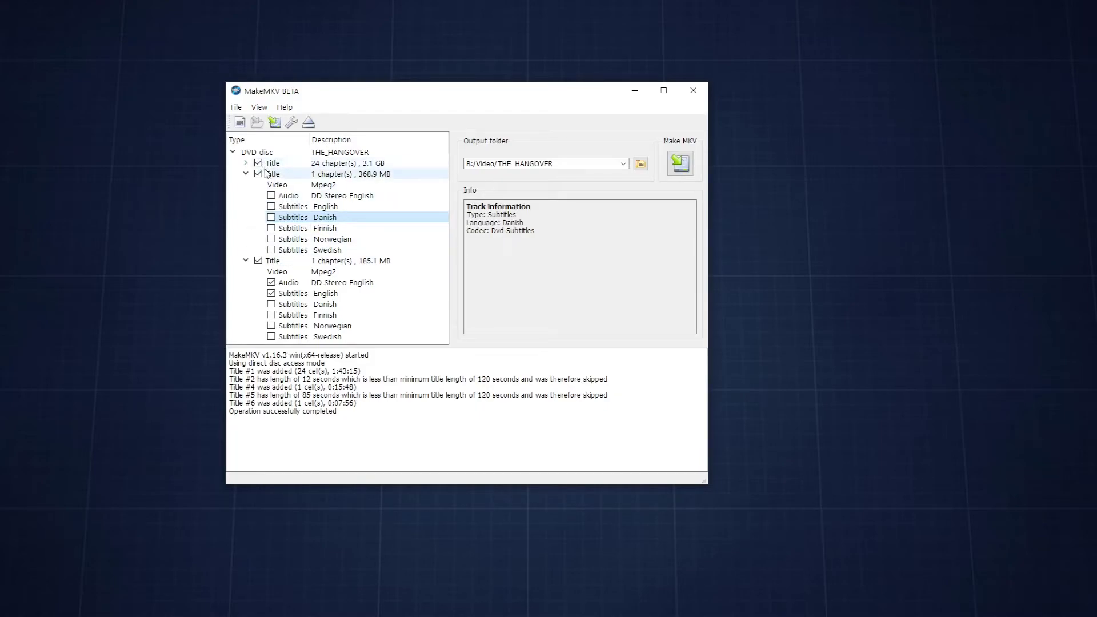
pyautogui.click(246, 174)
pyautogui.click(246, 163)
pyautogui.click(246, 163)
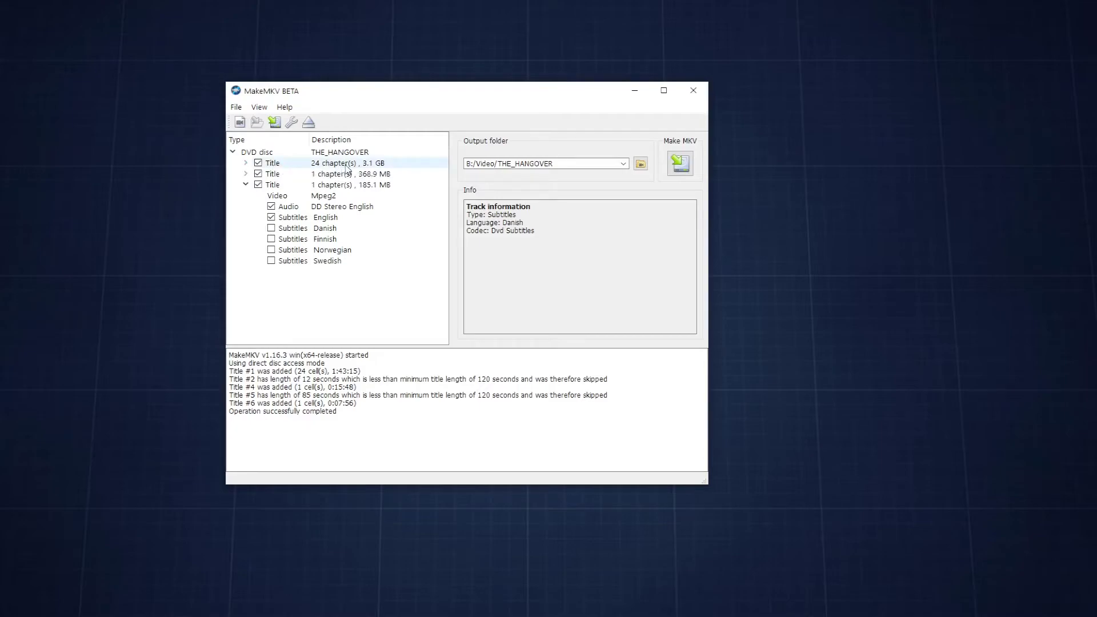
pyautogui.click(246, 184)
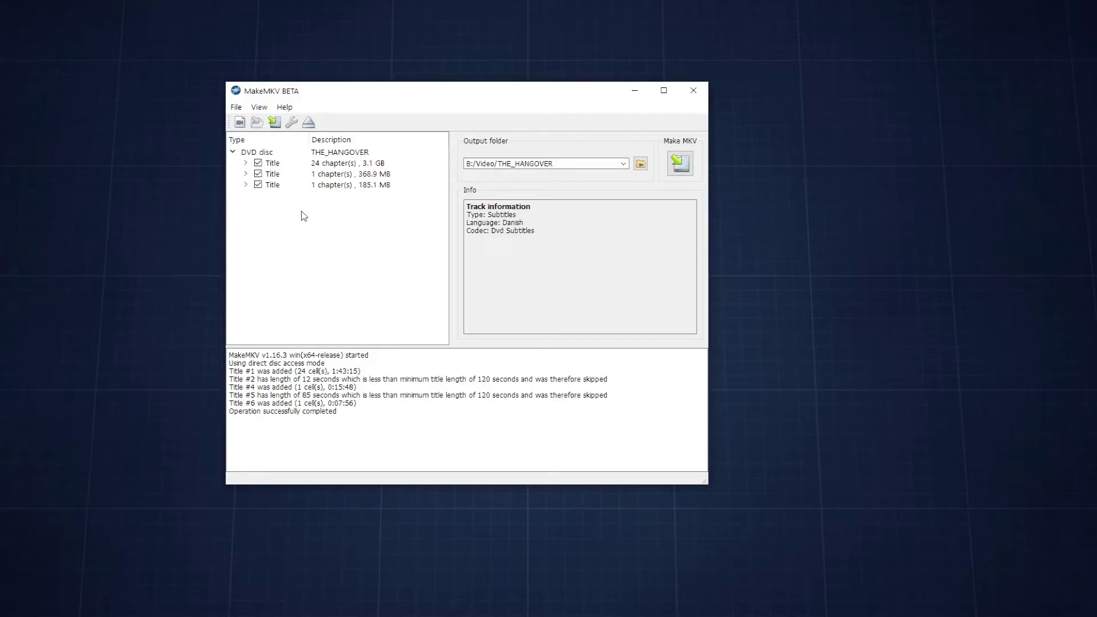
# - Unselect all titles and include only the 24-chapter, 3.1 GB main title
pyautogui.rightClick(270, 184)
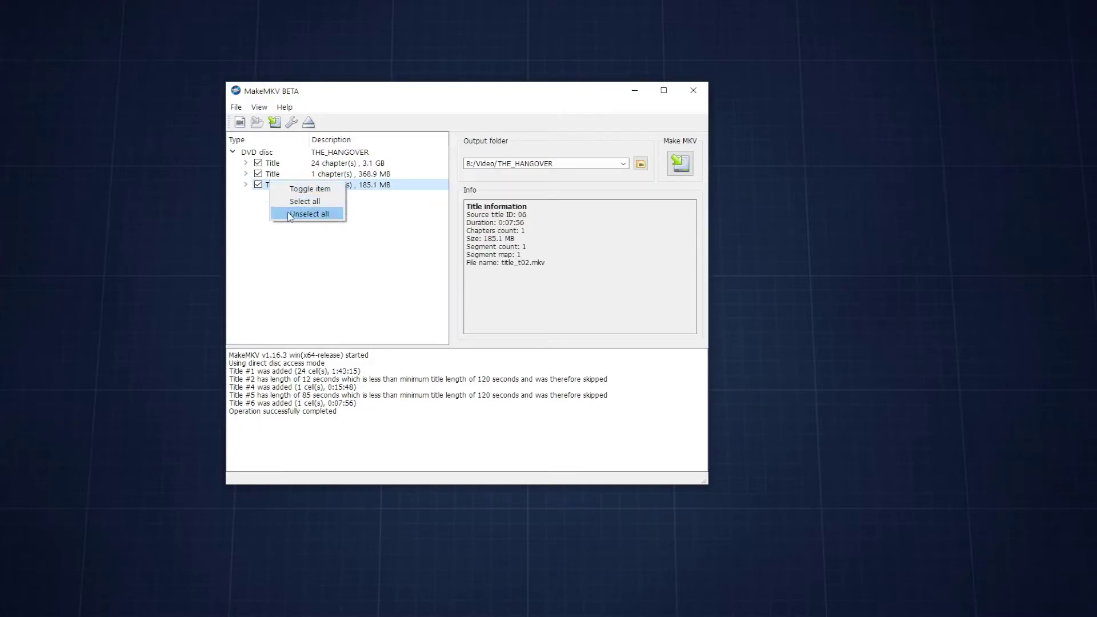
pyautogui.click(308, 213)
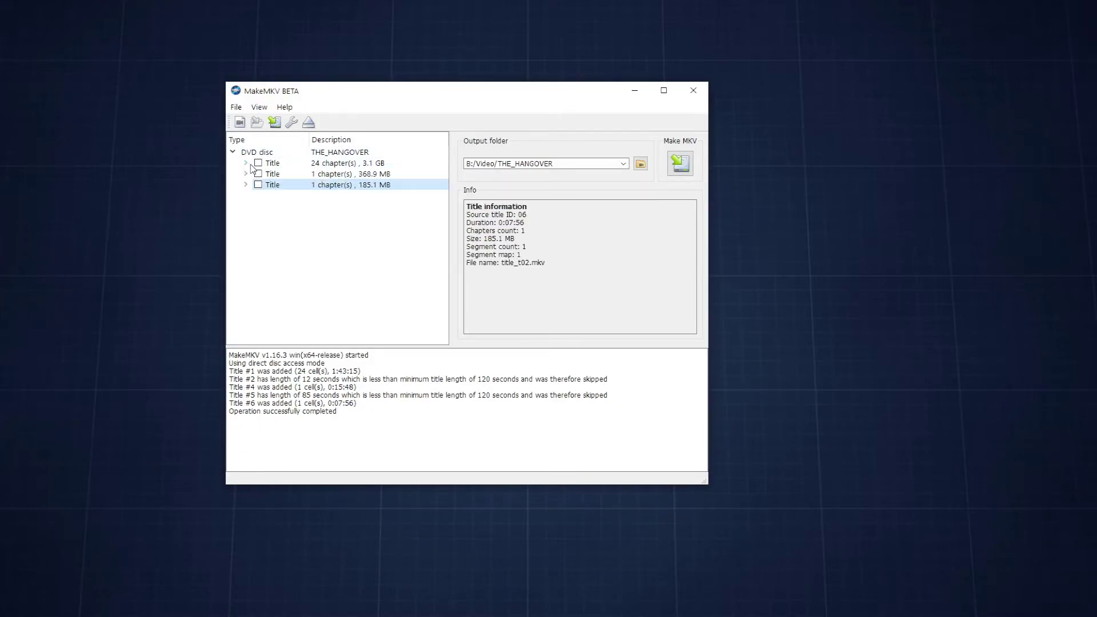
pyautogui.click(258, 164)
# - Expand the 3.1 GB title and exclude its Danish, Finnish, Norwegian and Swedish subtitles
pyautogui.click(342, 164)
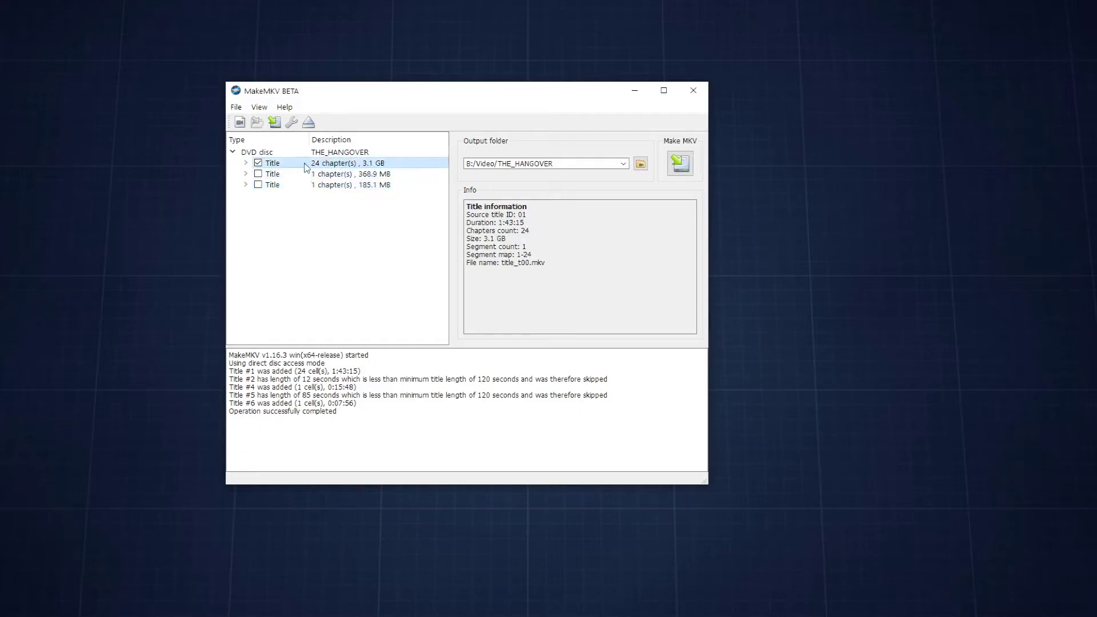
pyautogui.press('Right')
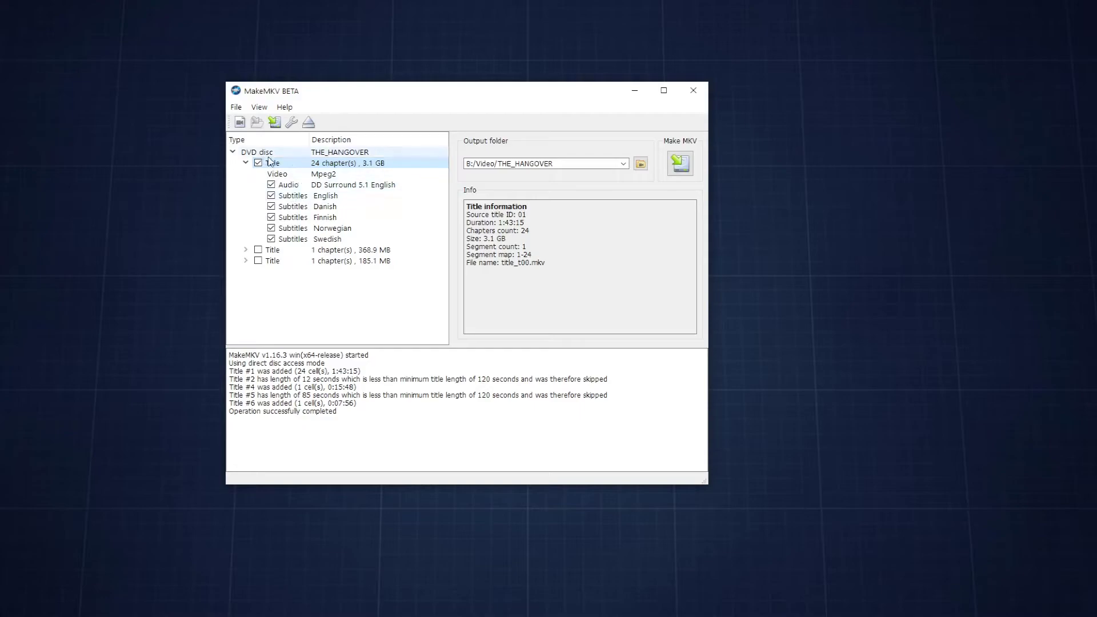
pyautogui.click(270, 218)
pyautogui.click(271, 228)
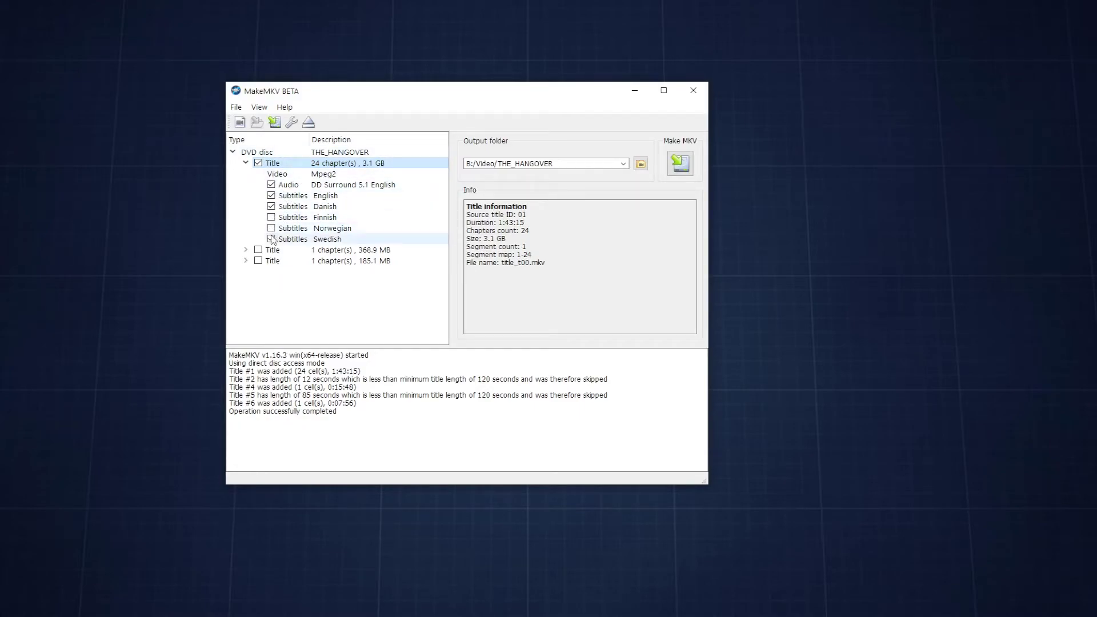
pyautogui.click(271, 239)
pyautogui.click(270, 207)
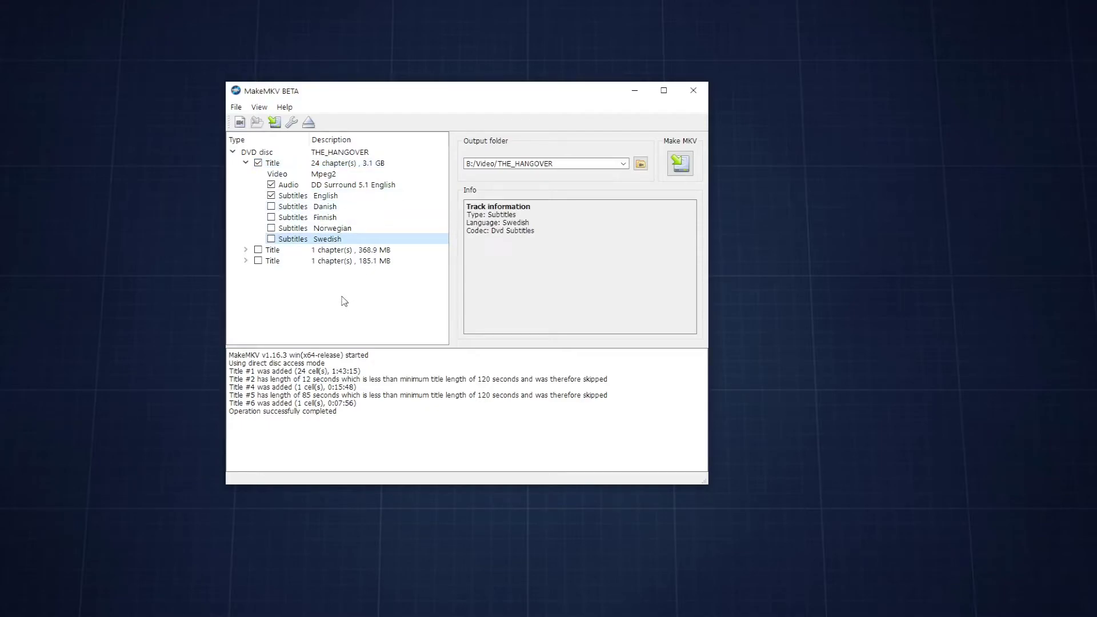
# - Expand and collapse the 368.9 MB and 185.1 MB titles to check their contents
pyautogui.click(246, 250)
pyautogui.click(246, 250)
pyautogui.click(245, 261)
pyautogui.click(245, 261)
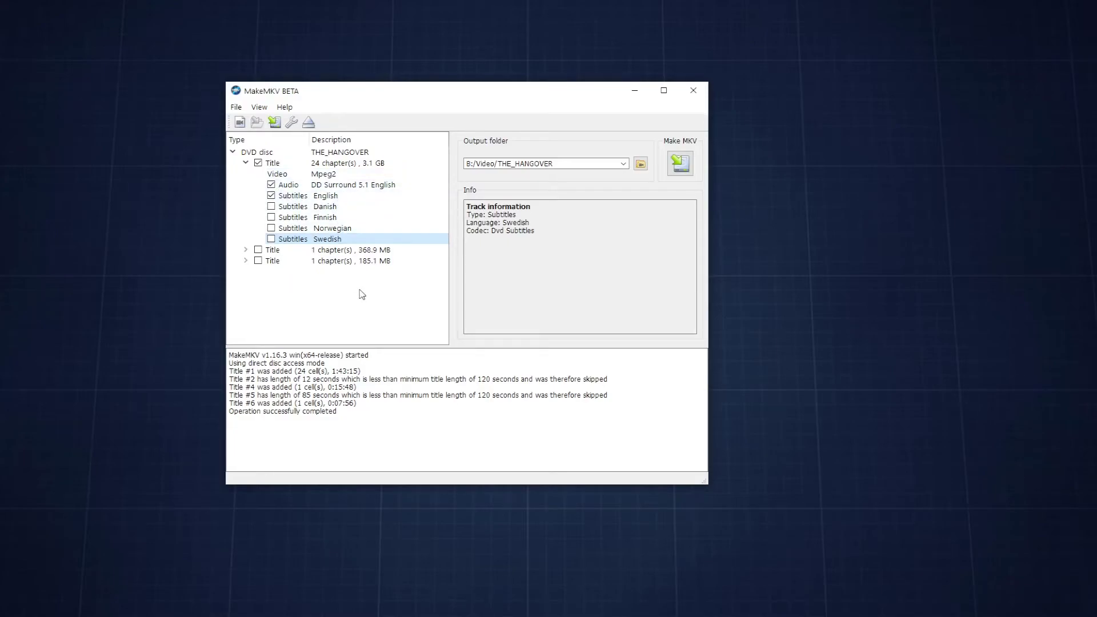
# - Set the output folder to the Videos folder under This PC and save the selected title there as an MKV file
pyautogui.click(640, 164)
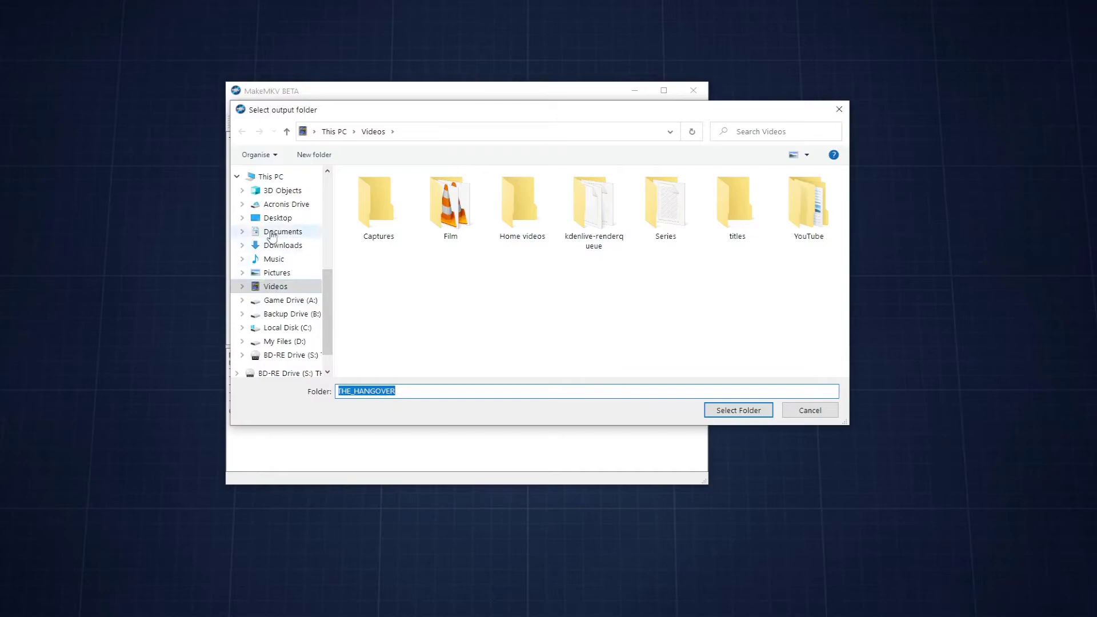
pyautogui.click(257, 215)
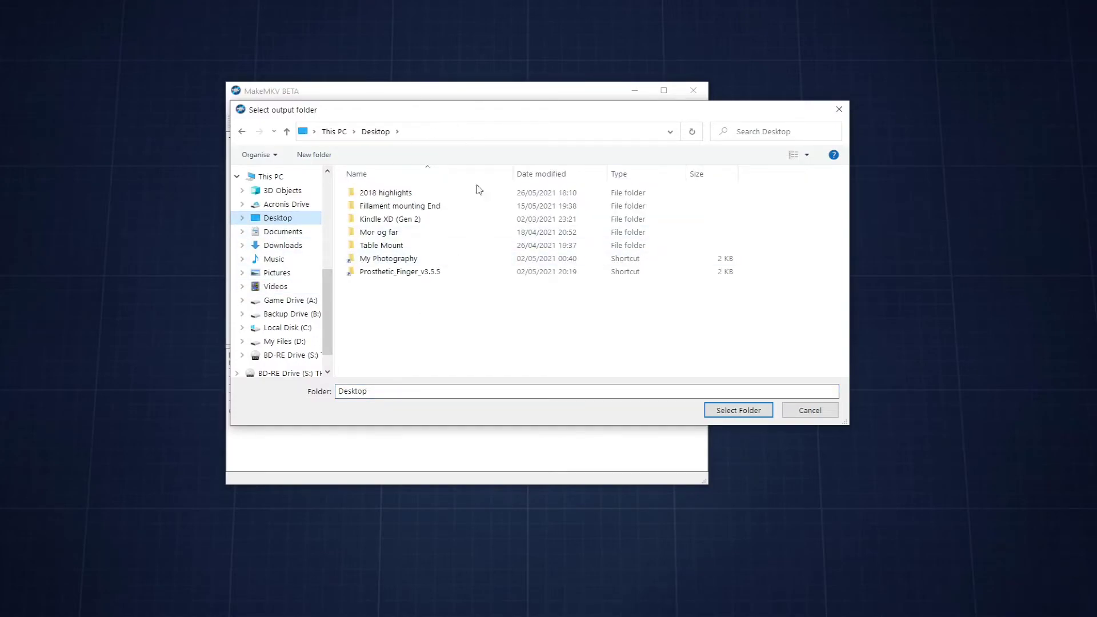
pyautogui.click(275, 286)
pyautogui.click(737, 411)
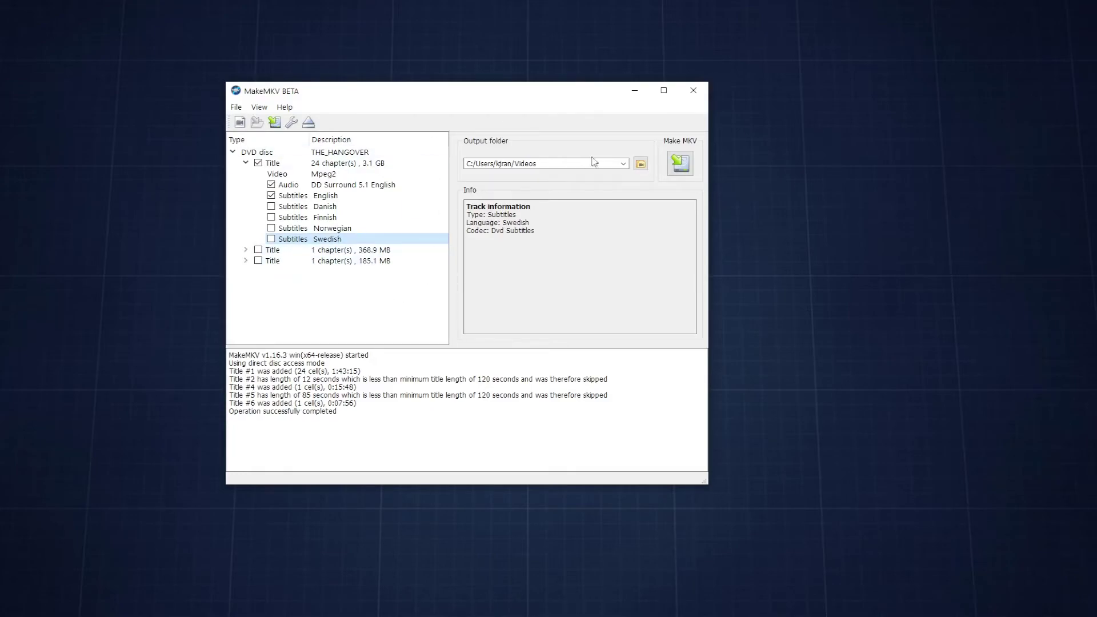
pyautogui.click(680, 165)
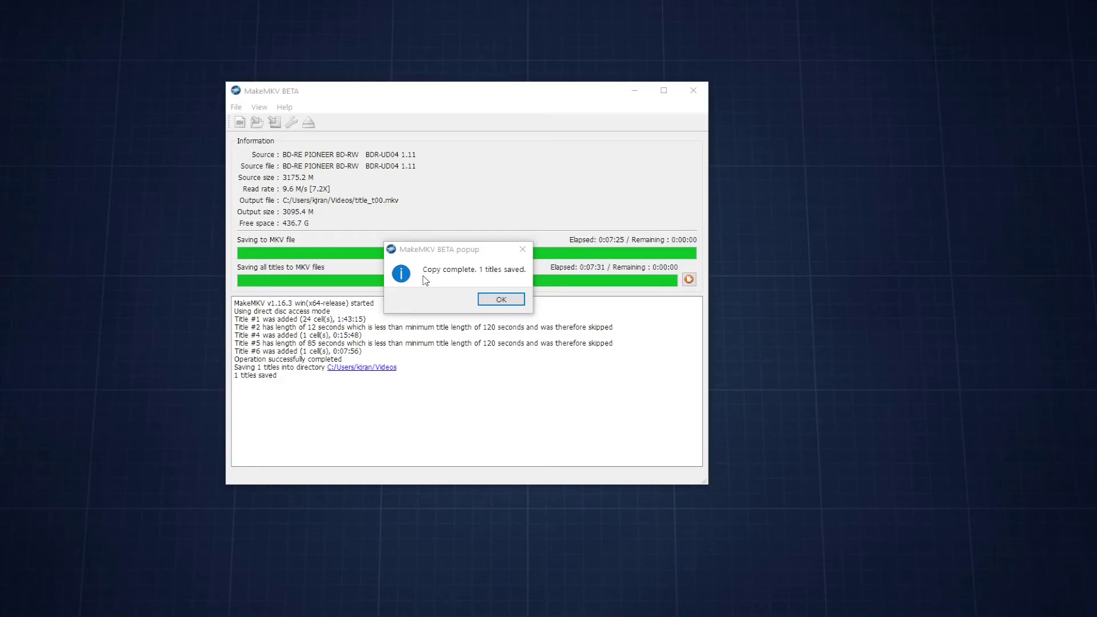
pyautogui.click(502, 298)
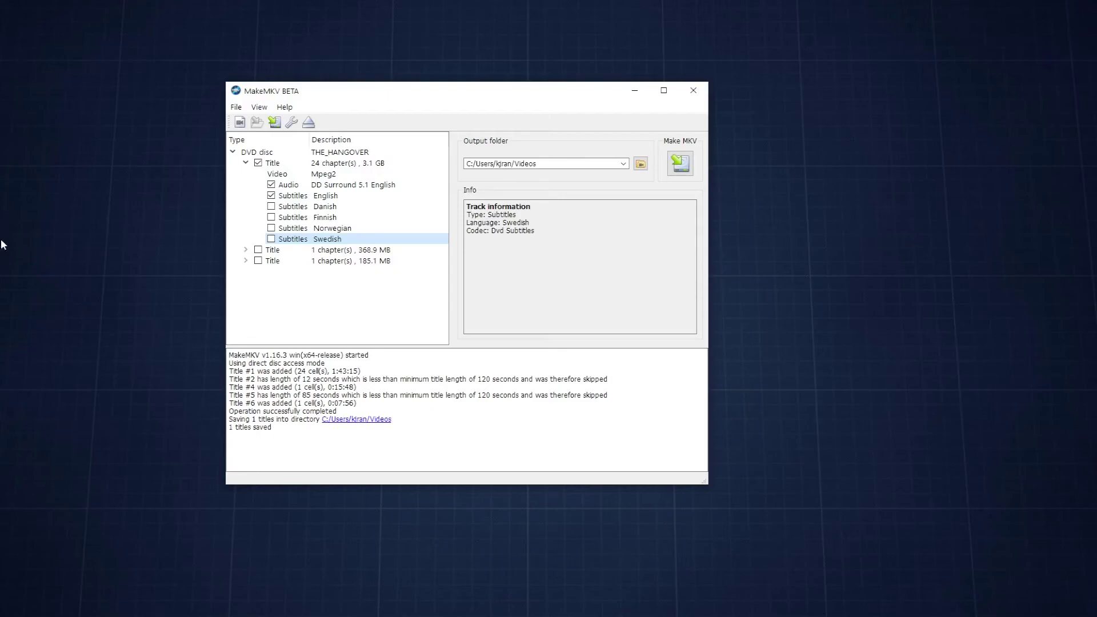
# - Switch to the Videos folder in File Explorer and select title_t00.mkv to check its file size
pyautogui.click(47, 141)
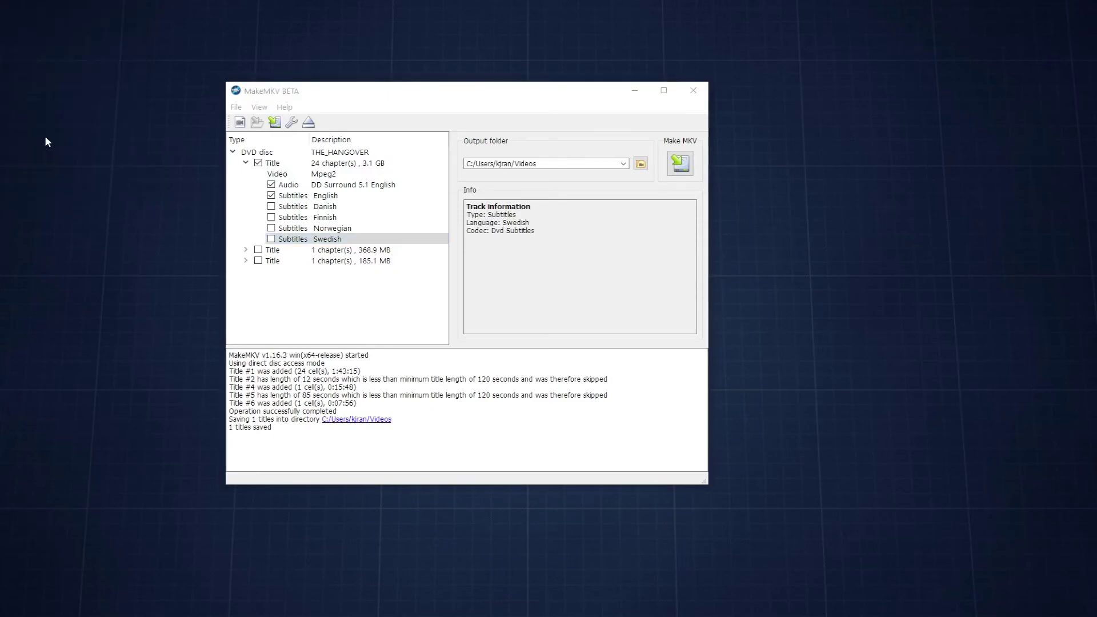
pyautogui.moveTo(0, 163); pyautogui.dragTo(405, 137)
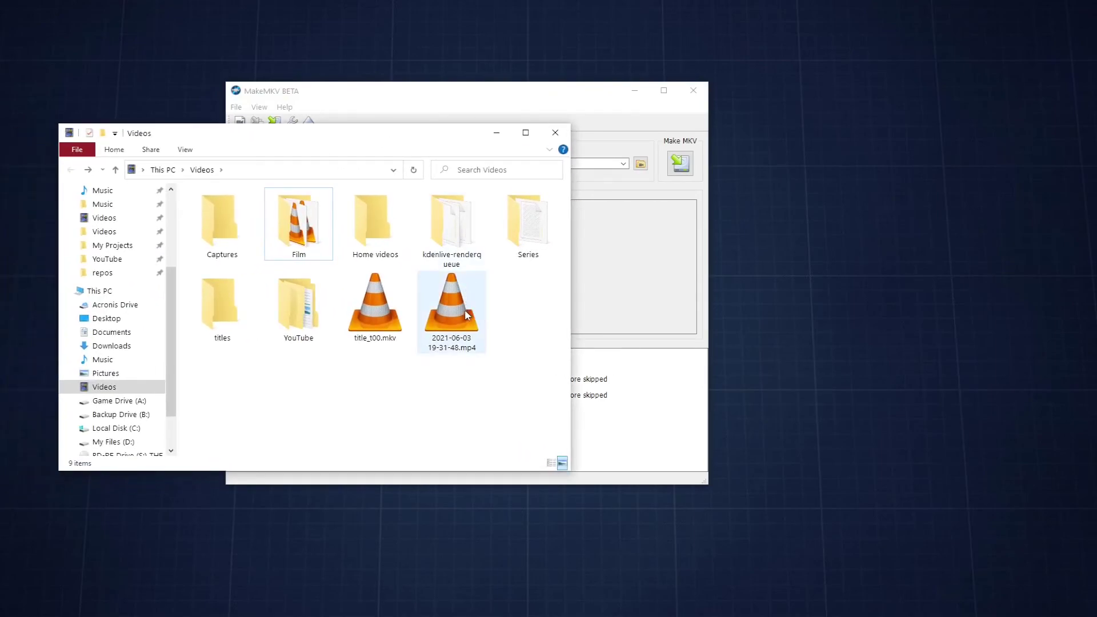
pyautogui.click(372, 315)
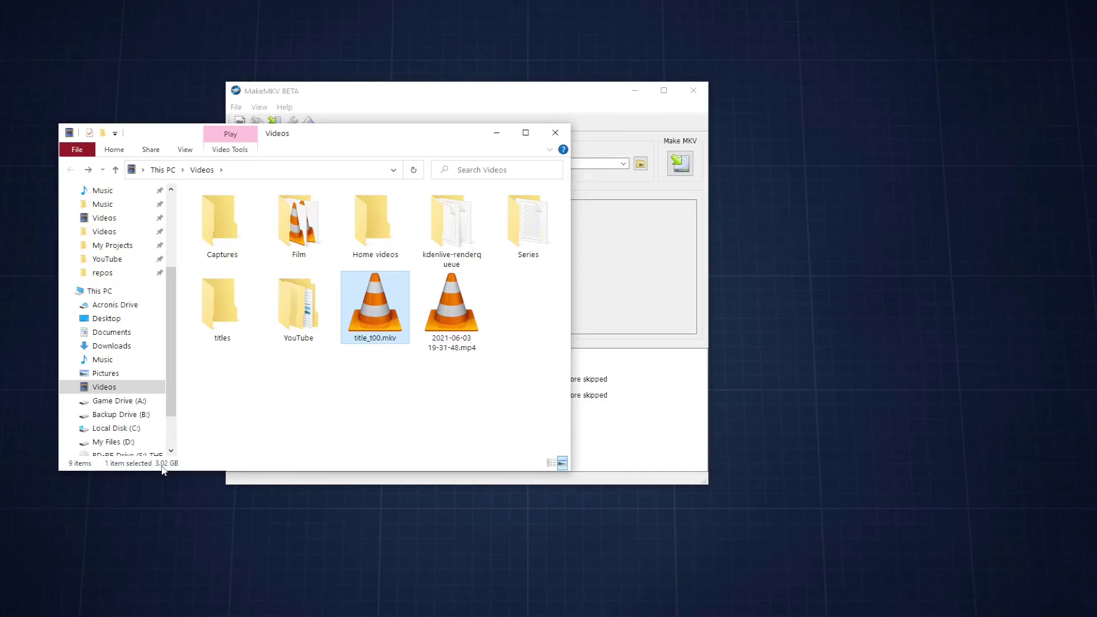